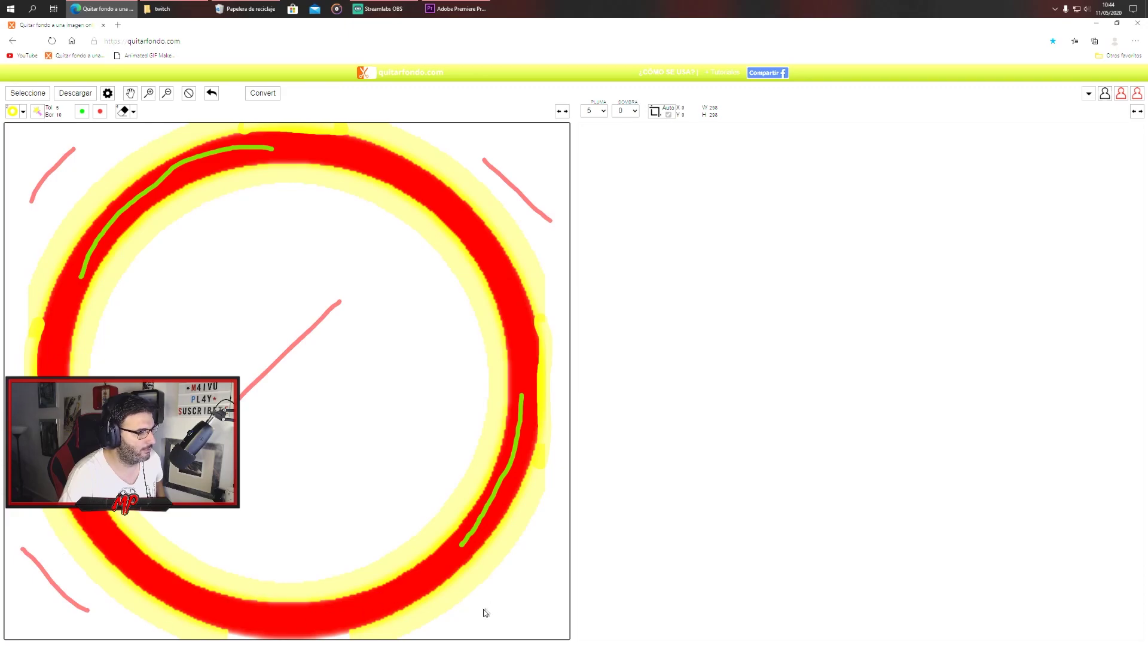
Convert the marked red circle image to remove its background and compare the result's display modes, returning to the plain view
{"action": "left_click", "coordinate": [265, 95]}
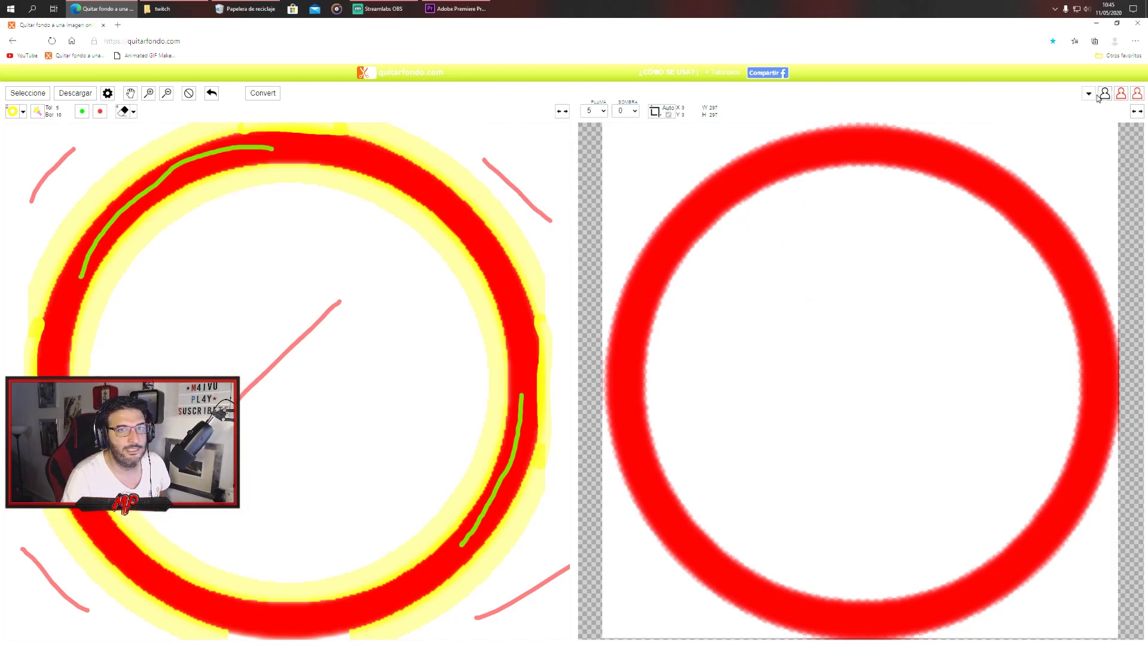
{"action": "left_click", "coordinate": [1120, 96]}
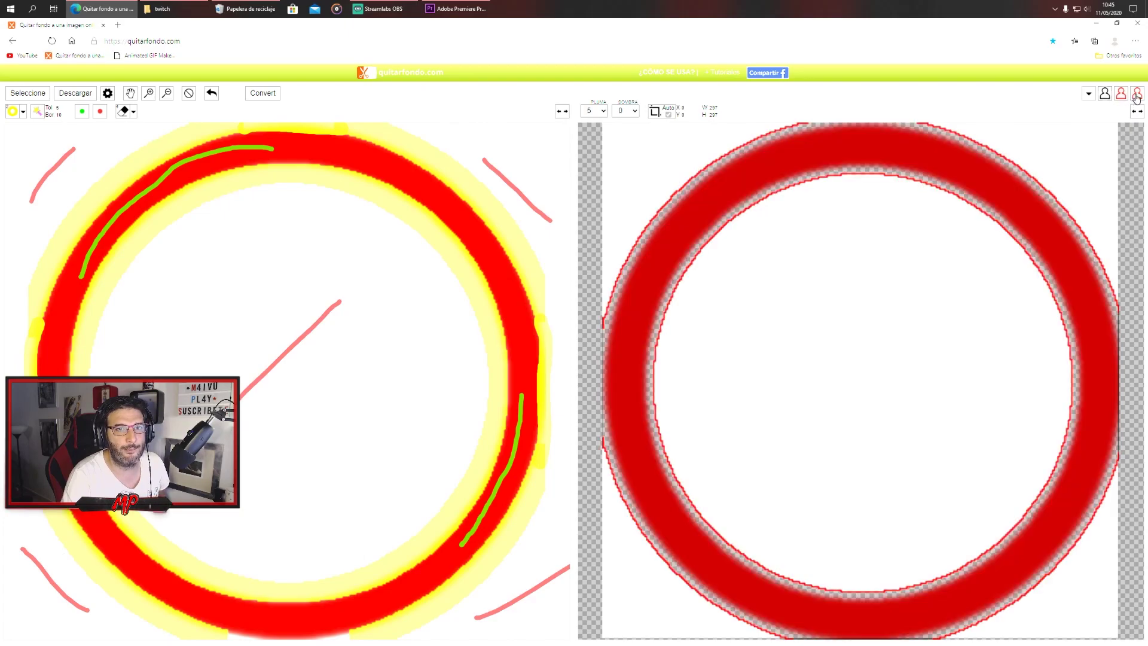
{"action": "left_click", "coordinate": [1136, 98]}
{"action": "left_click", "coordinate": [1121, 96]}
{"action": "left_click", "coordinate": [1104, 96]}
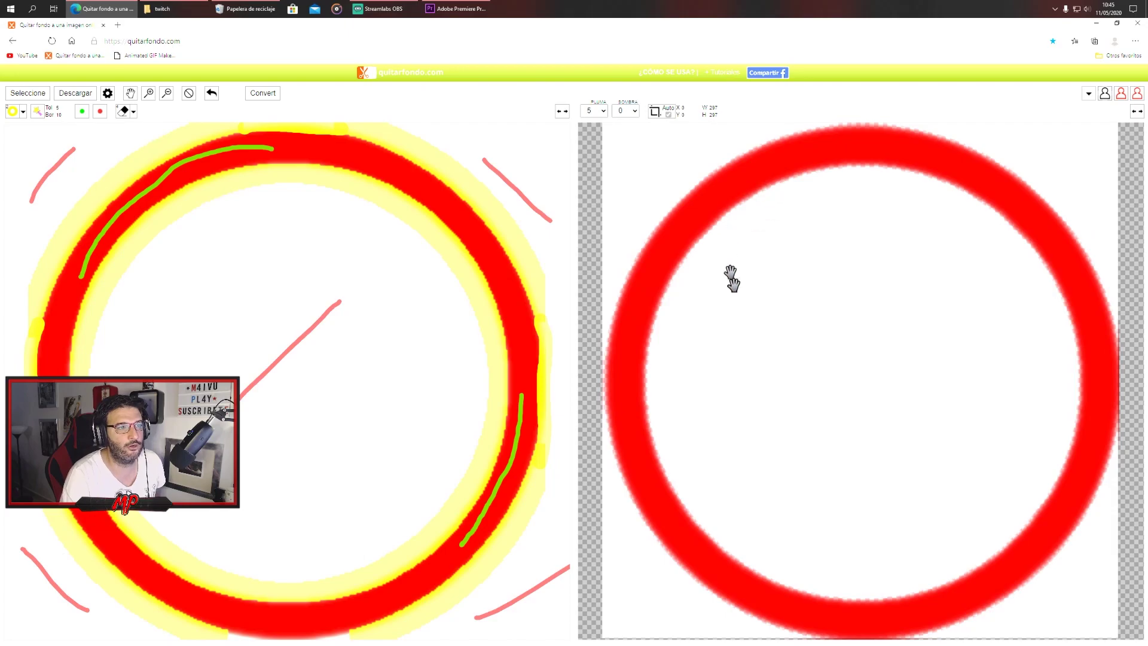
Download the cut-out circle image, check its transparency in the Photos viewer and close the viewer
{"action": "left_click", "coordinate": [78, 97]}
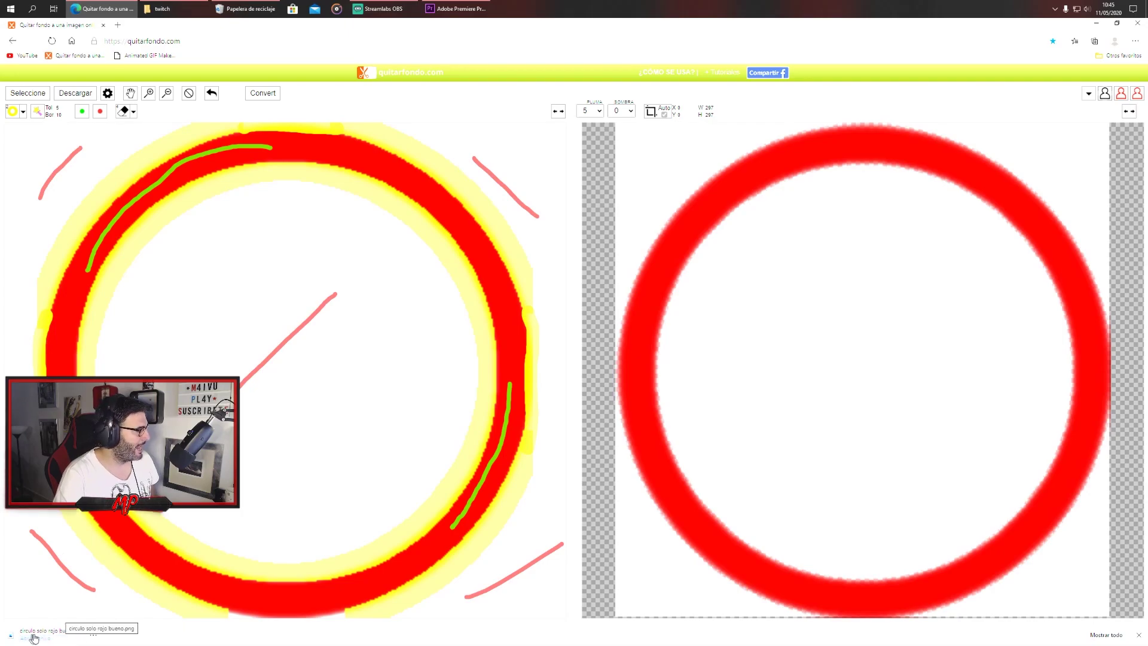
{"action": "left_click", "coordinate": [34, 637]}
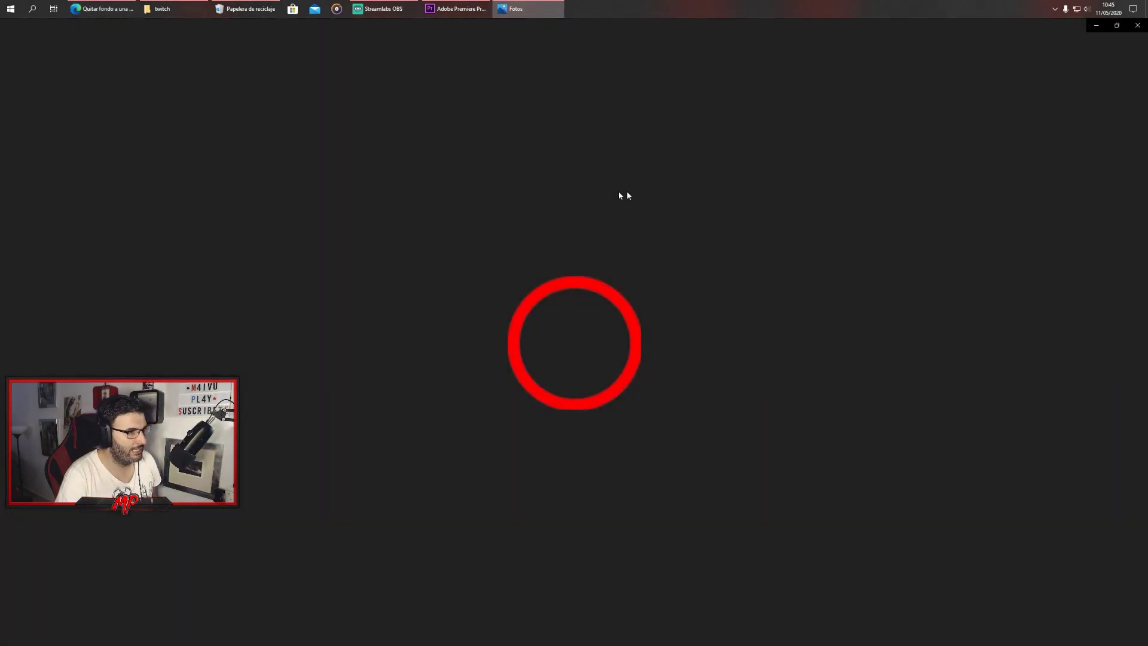
{"action": "left_click", "coordinate": [1138, 25]}
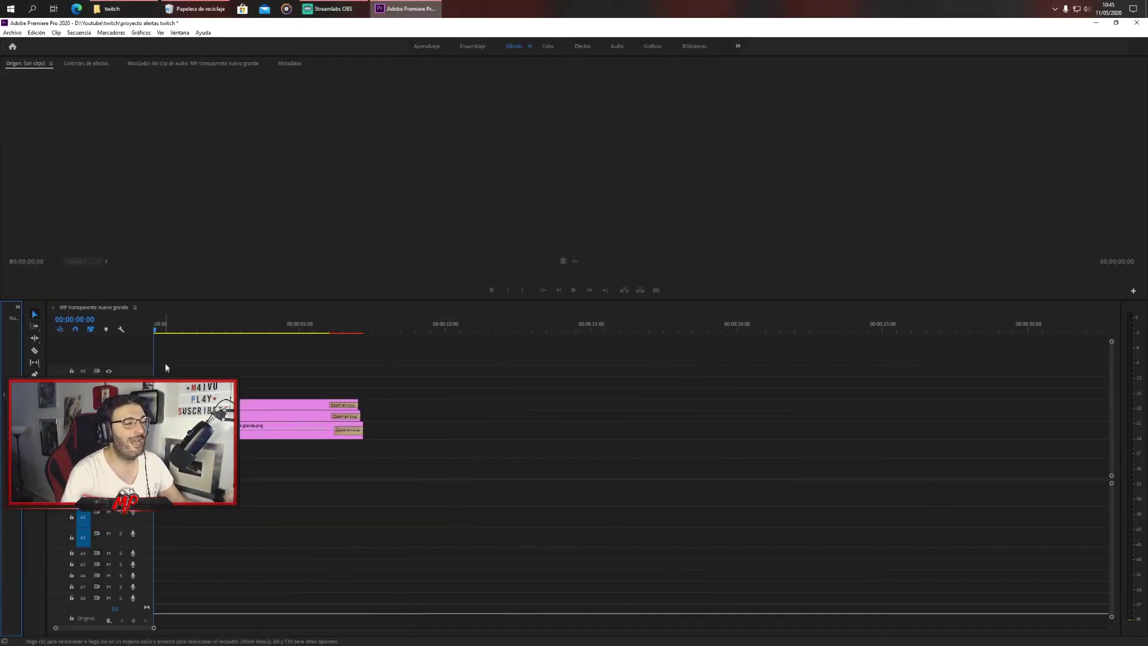
Switch to Premiere Pro and scrub through the MP transparente nuevo grande sequence to examine the logo animation
{"action": "left_click_drag", "start_coordinate": [154, 331], "coordinate": [202, 341]}
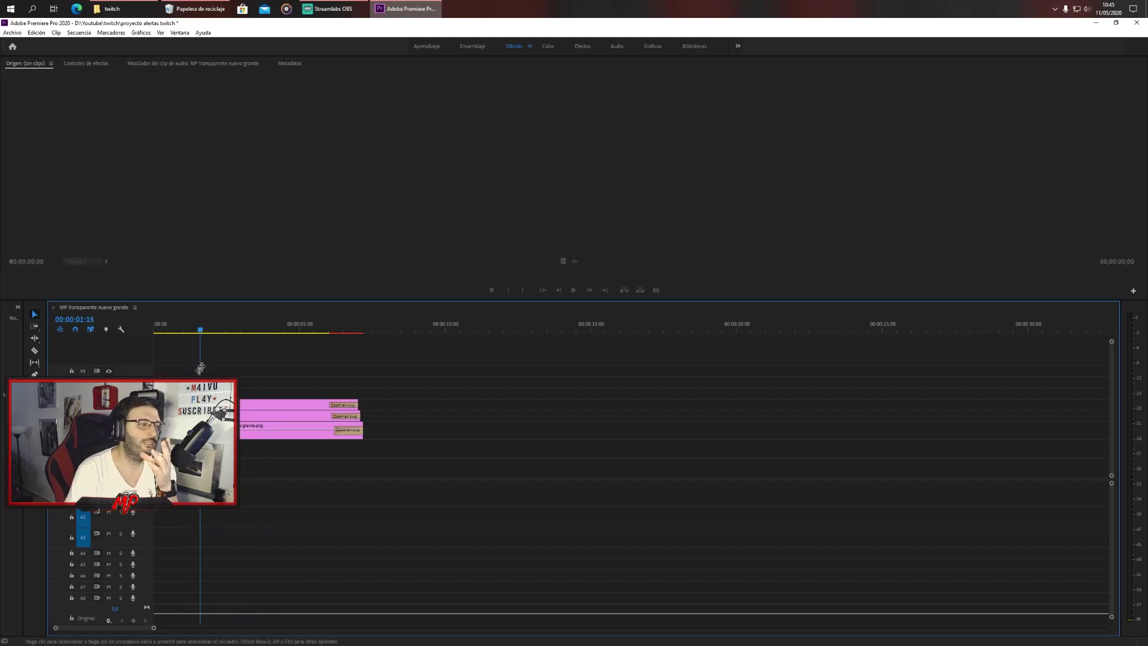
{"action": "key", "text": "j"}
{"action": "left_click_drag", "start_coordinate": [203, 339], "coordinate": [274, 334]}
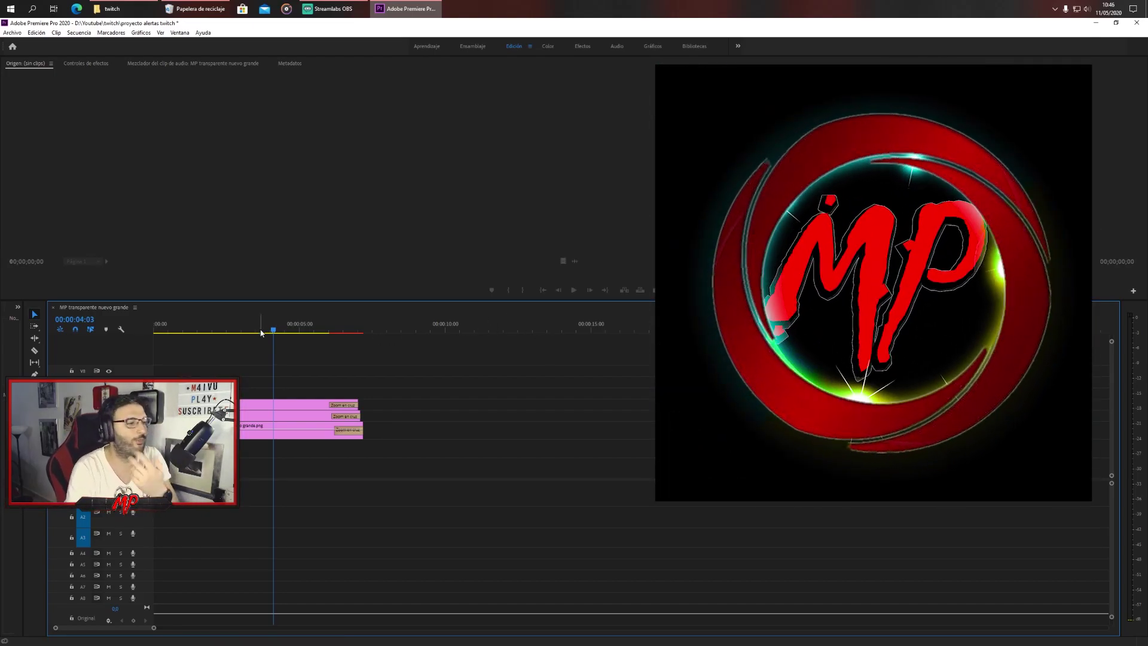
{"action": "left_click_drag", "start_coordinate": [273, 330], "coordinate": [149, 336]}
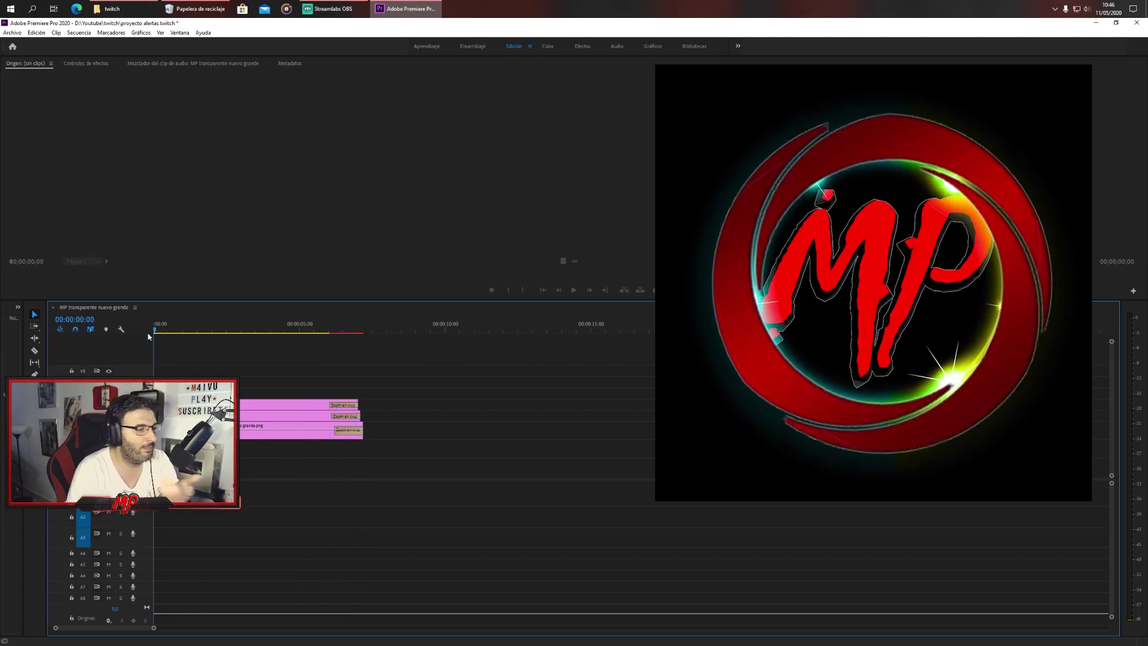
{"action": "left_click", "coordinate": [205, 337]}
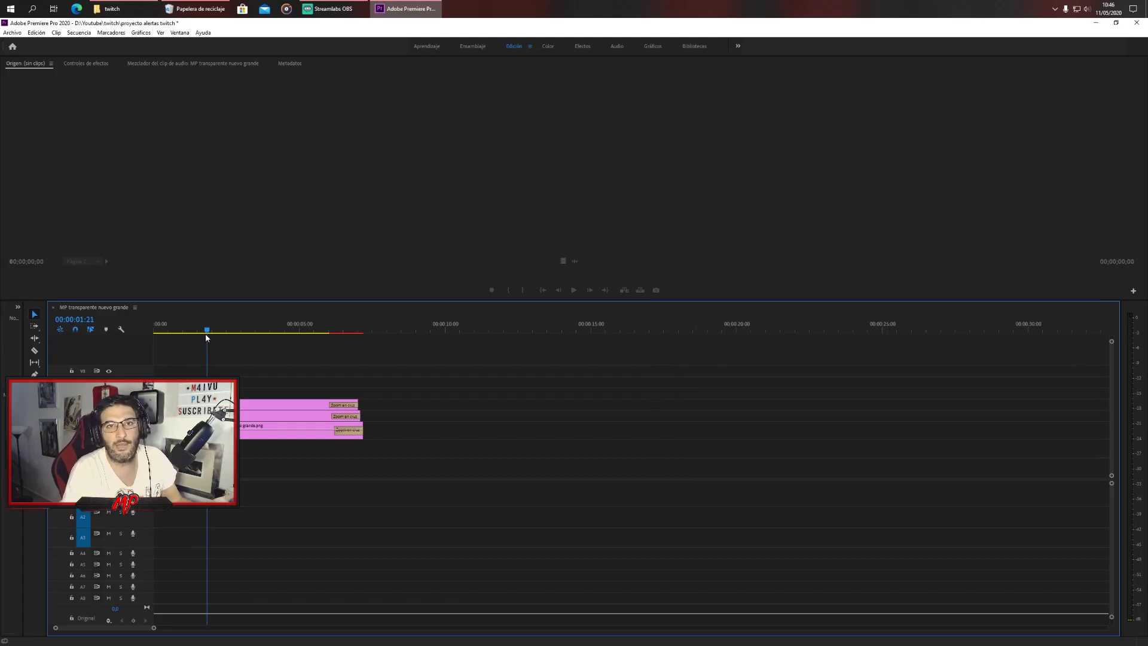
{"action": "left_click_drag", "start_coordinate": [205, 332], "coordinate": [220, 333]}
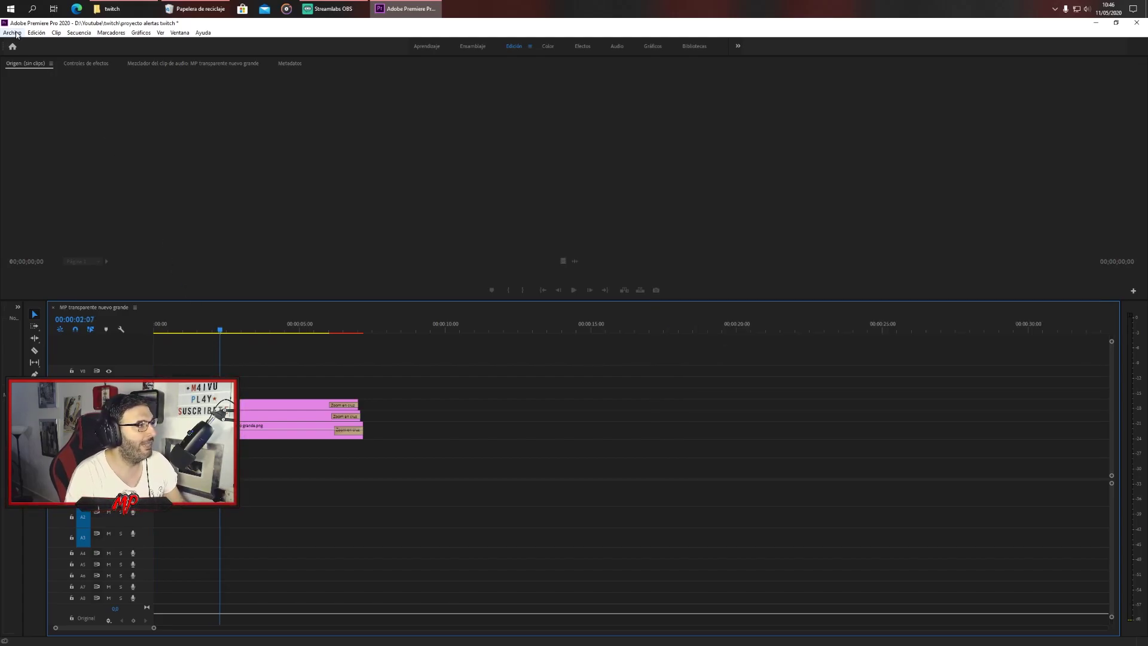
{"action": "left_click", "coordinate": [211, 333]}
{"action": "left_click_drag", "start_coordinate": [174, 337], "coordinate": [372, 346]}
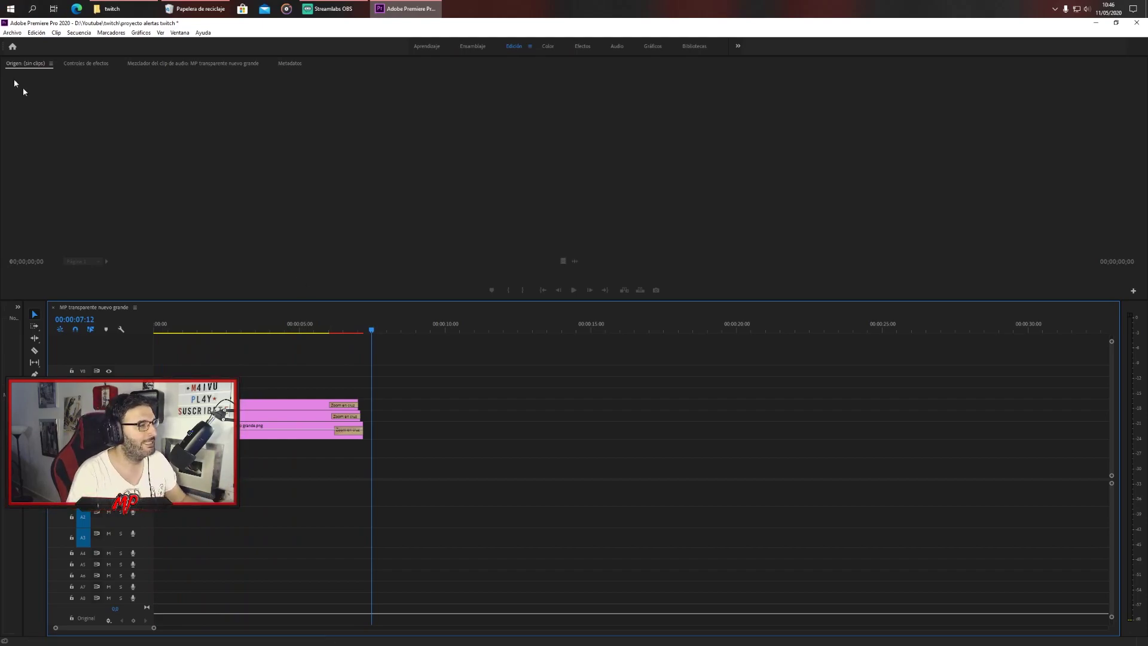
Open the media export settings for the sequence and review the available export formats
{"action": "left_click", "coordinate": [12, 32]}
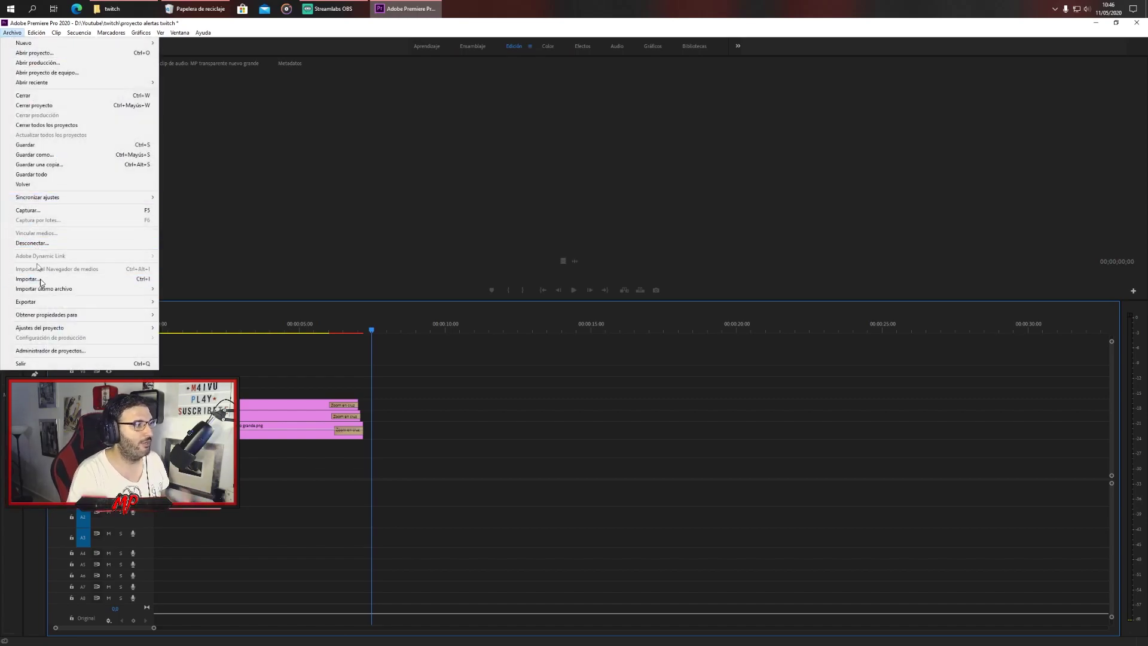
{"action": "mouse_move", "coordinate": [42, 301]}
{"action": "left_click", "coordinate": [182, 302]}
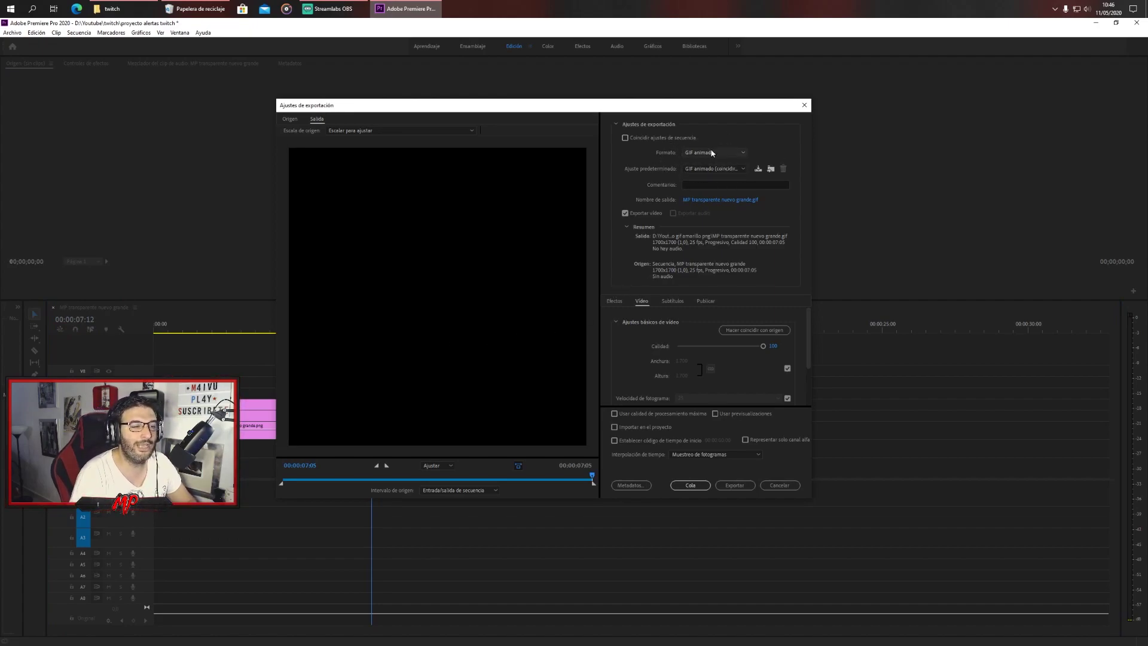
{"action": "left_click", "coordinate": [712, 153]}
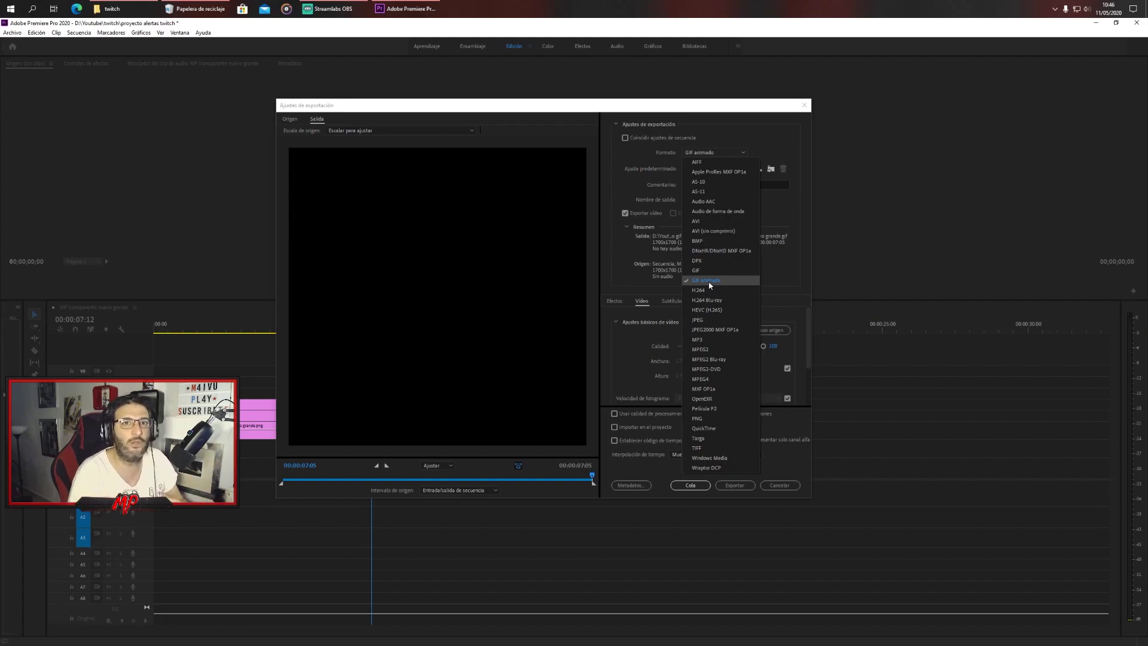
{"action": "left_click", "coordinate": [729, 138]}
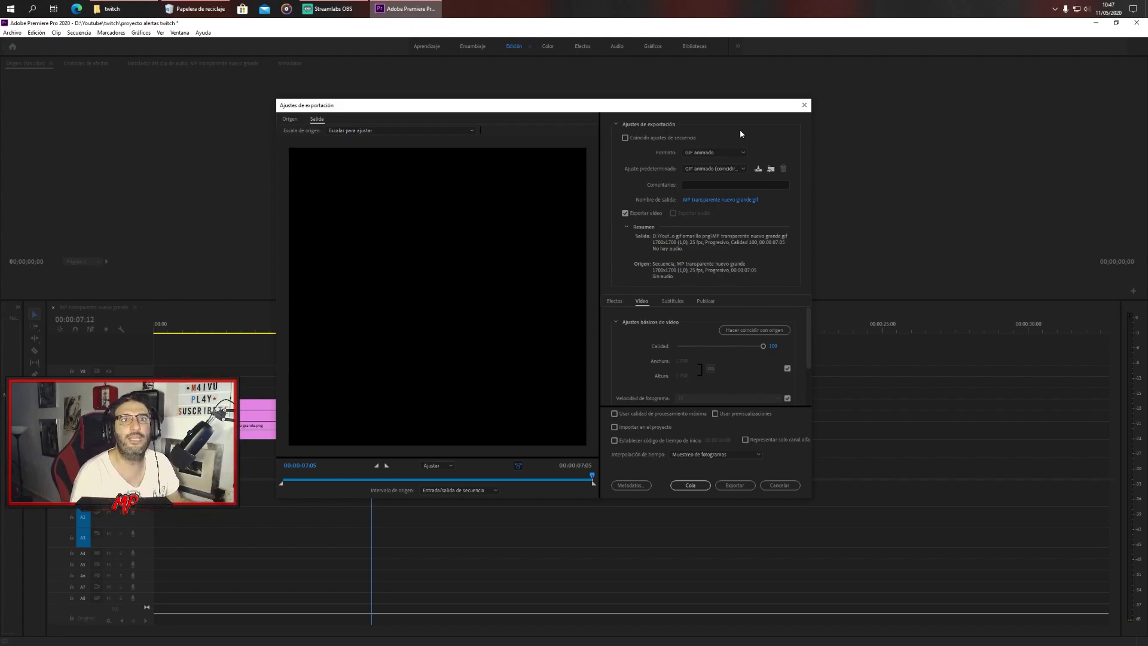
Set the export format to PNG with the PNG sequence with alpha preset that matches the source
{"action": "left_click", "coordinate": [713, 153]}
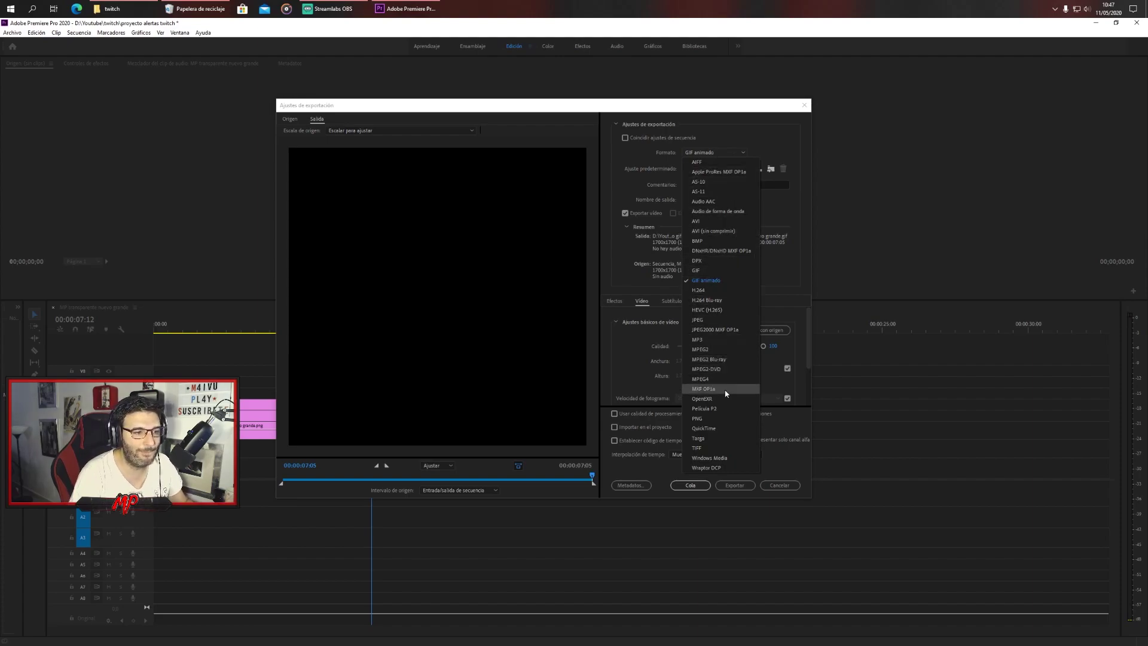
{"action": "left_click", "coordinate": [711, 419]}
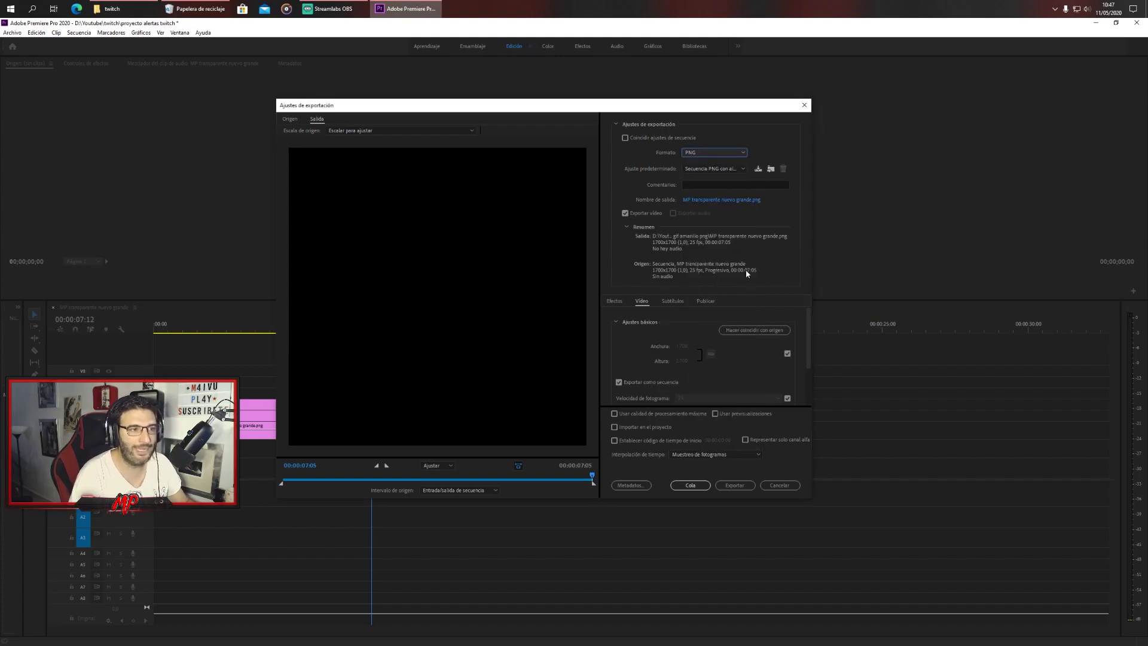
{"action": "left_click", "coordinate": [713, 170]}
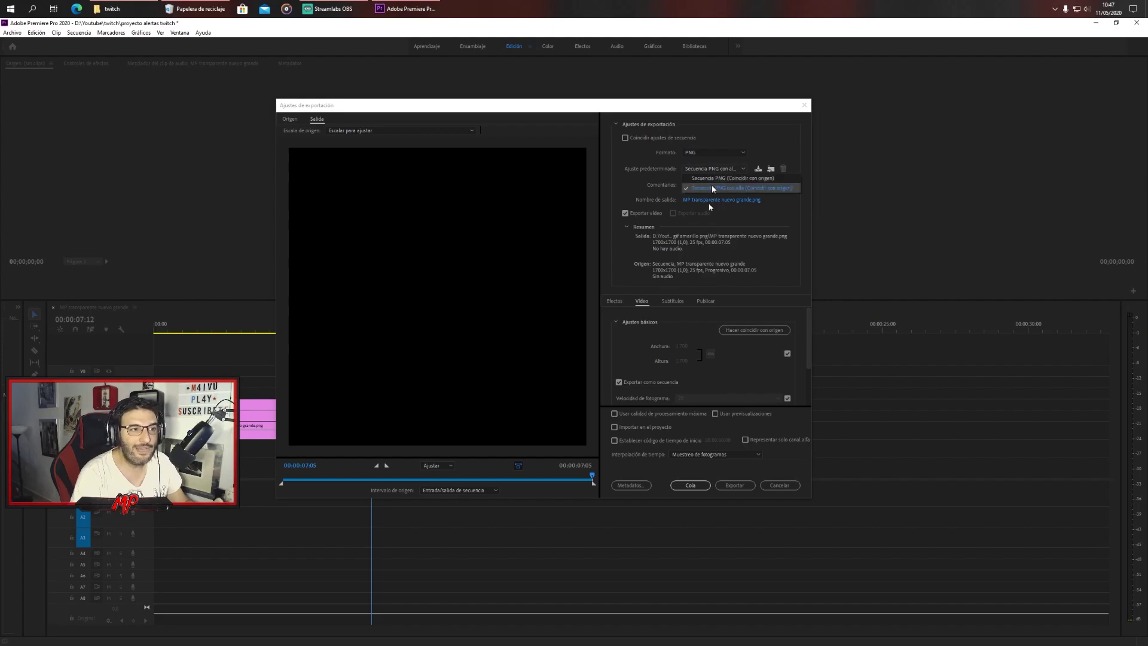
{"action": "left_click", "coordinate": [744, 189]}
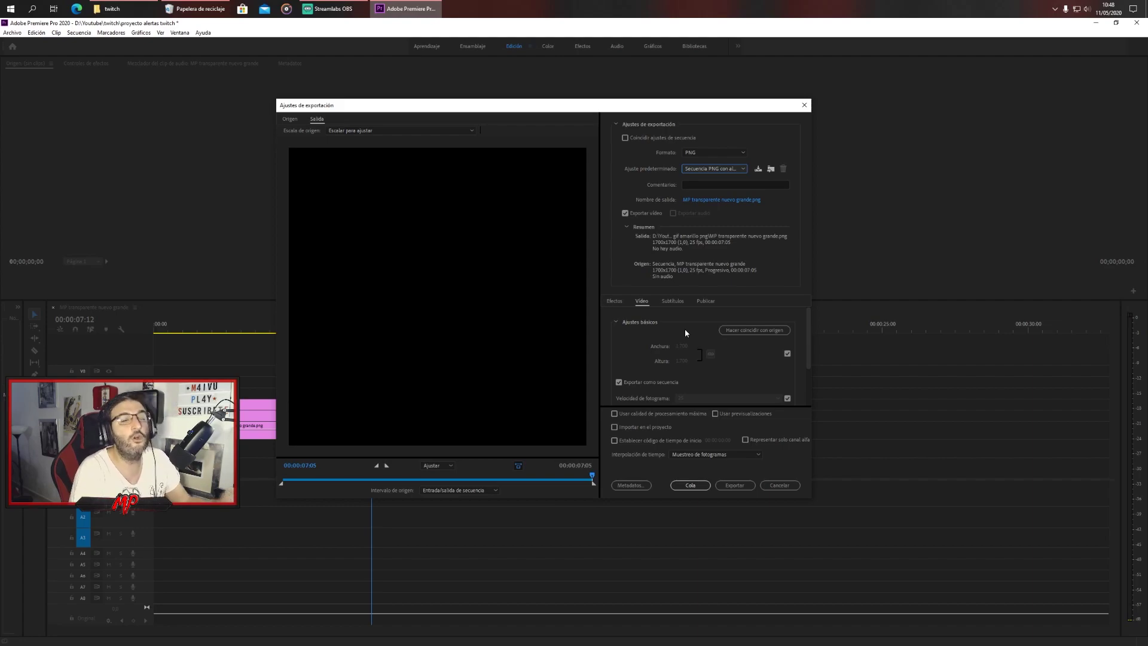
{"action": "left_click", "coordinate": [765, 496]}
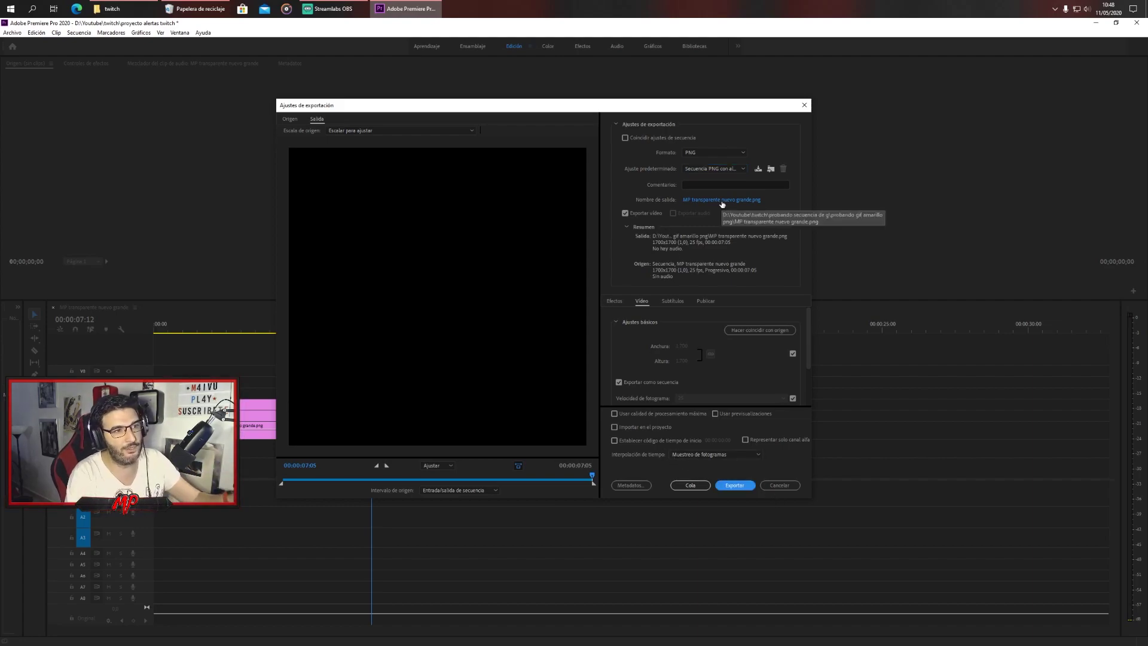
Examine the numbered PNG frames in the probando gif amarillo png output folder, from first to last, and cancel the save dialog
{"action": "left_click", "coordinate": [722, 201]}
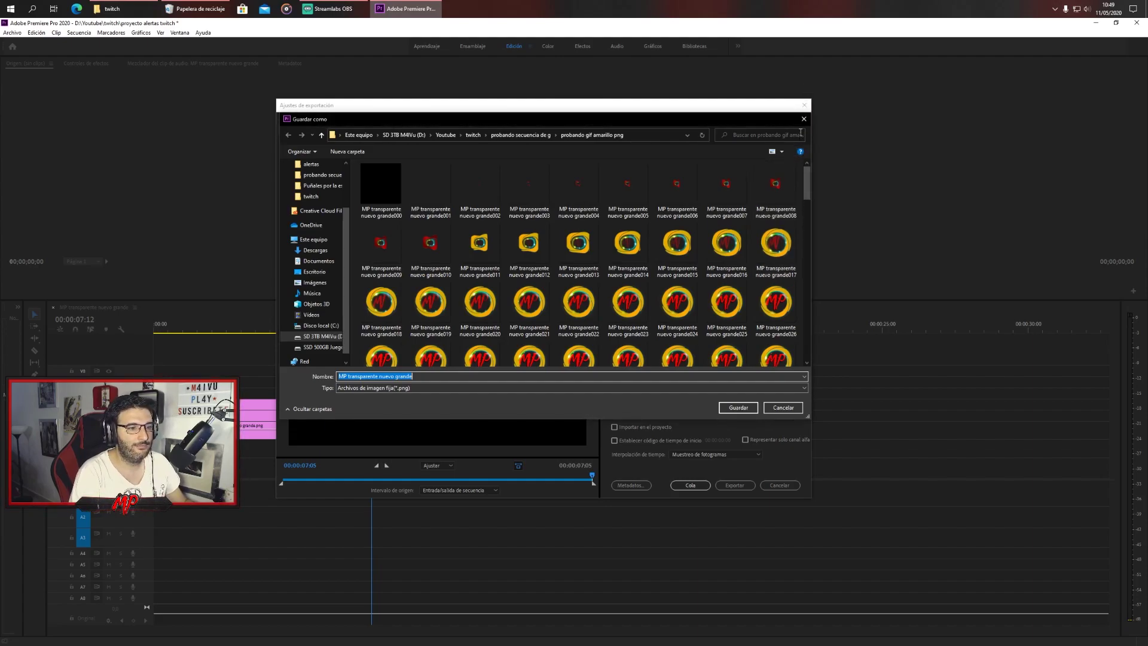
{"action": "left_click", "coordinate": [738, 408]}
{"action": "left_click", "coordinate": [719, 199]}
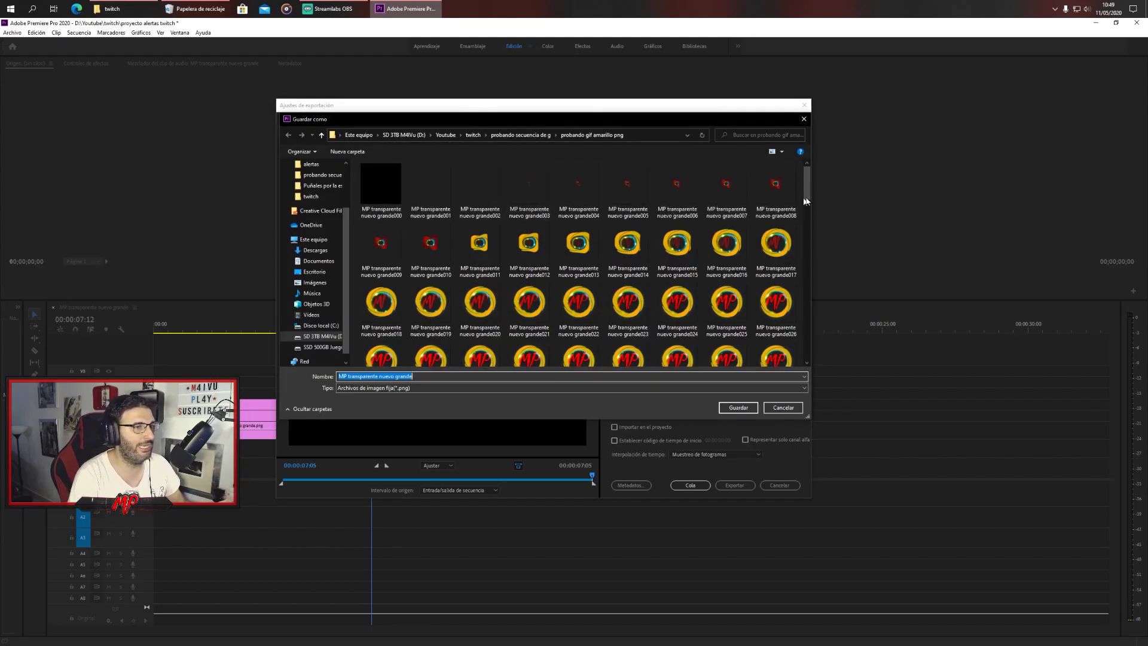
{"action": "scroll", "coordinate": [808, 177], "scroll_direction": "down", "scroll_amount": 1}
{"action": "left_click_drag", "start_coordinate": [809, 177], "coordinate": [809, 174]}
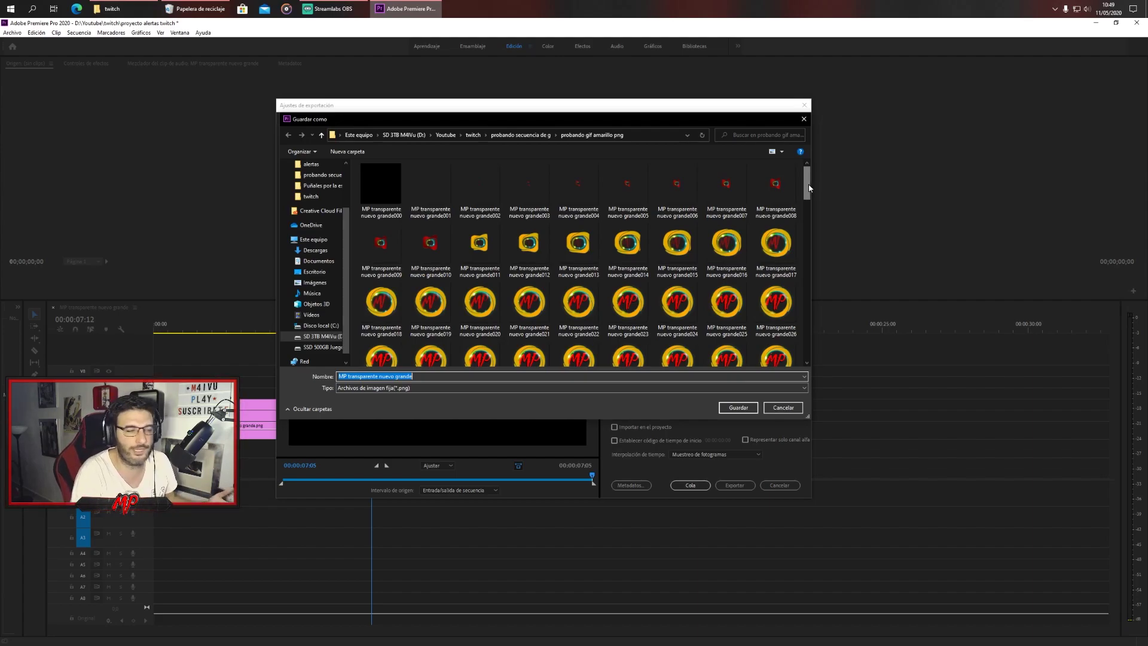
{"action": "left_click_drag", "start_coordinate": [810, 187], "coordinate": [833, 290]}
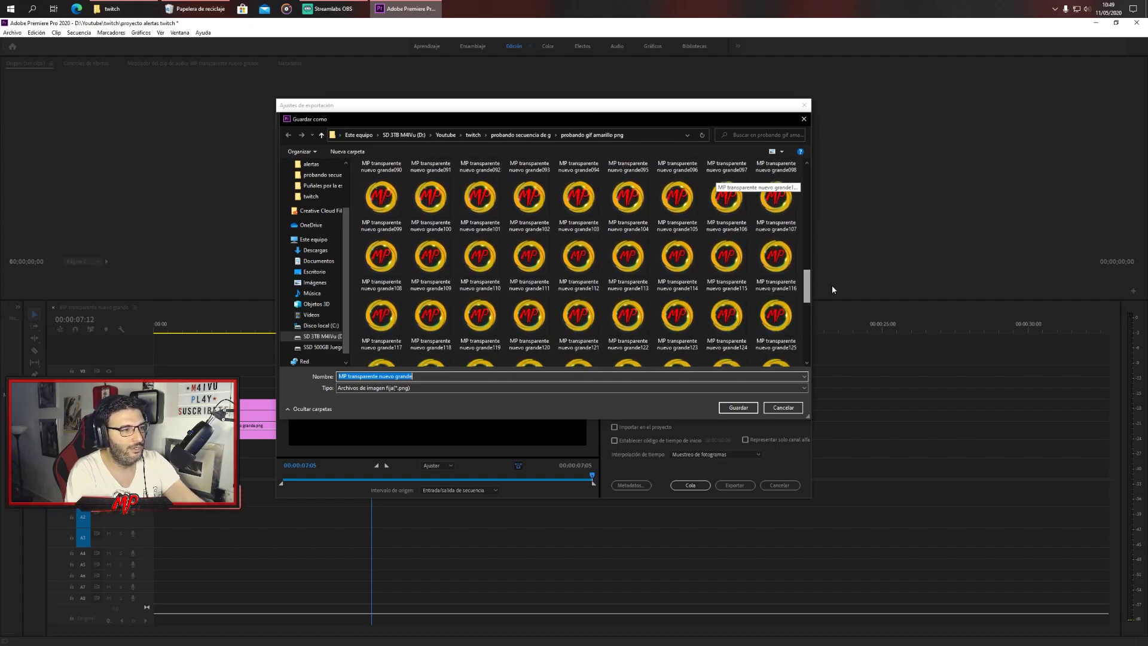
{"action": "left_click_drag", "start_coordinate": [833, 290], "coordinate": [809, 185]}
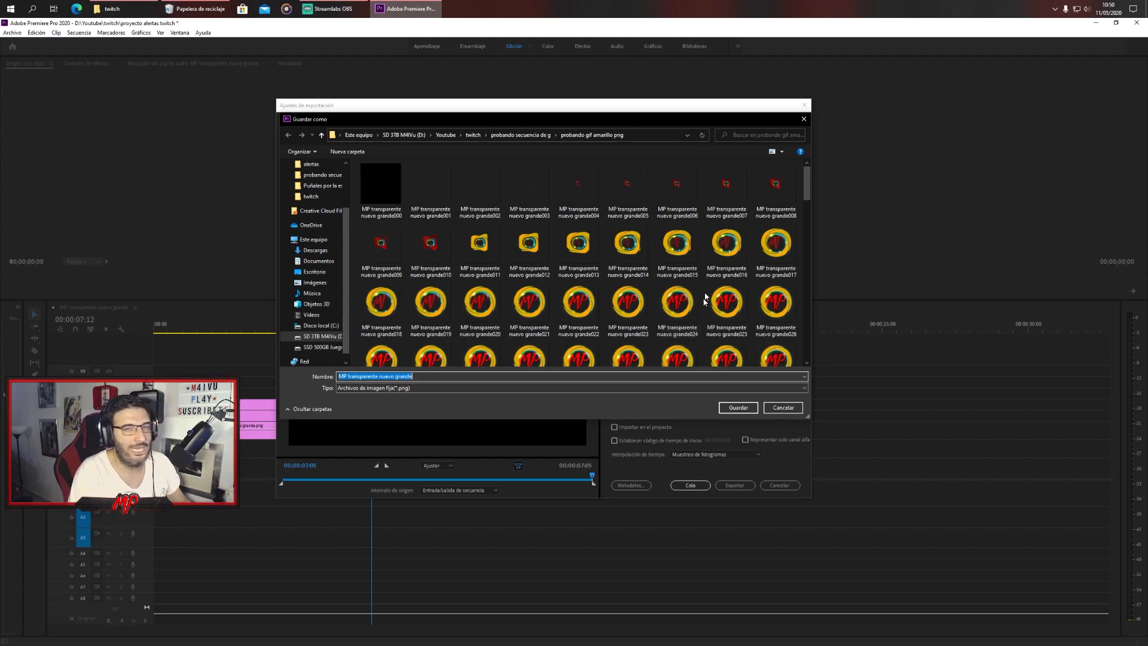
{"action": "left_click_drag", "start_coordinate": [807, 182], "coordinate": [808, 342]}
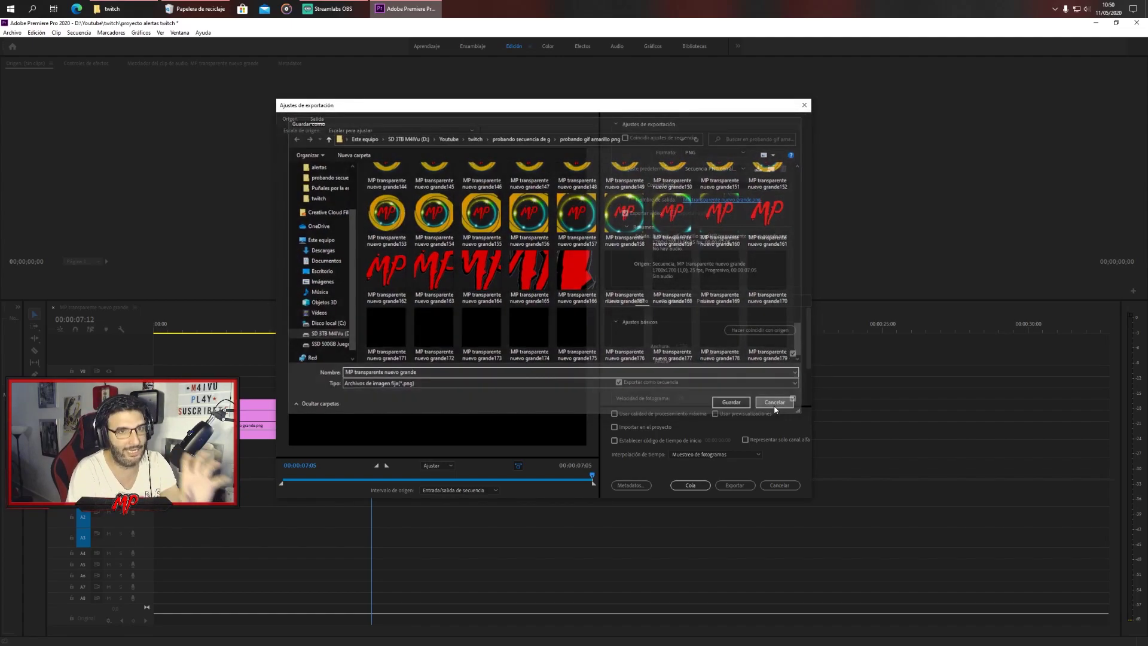
{"action": "left_click", "coordinate": [780, 408]}
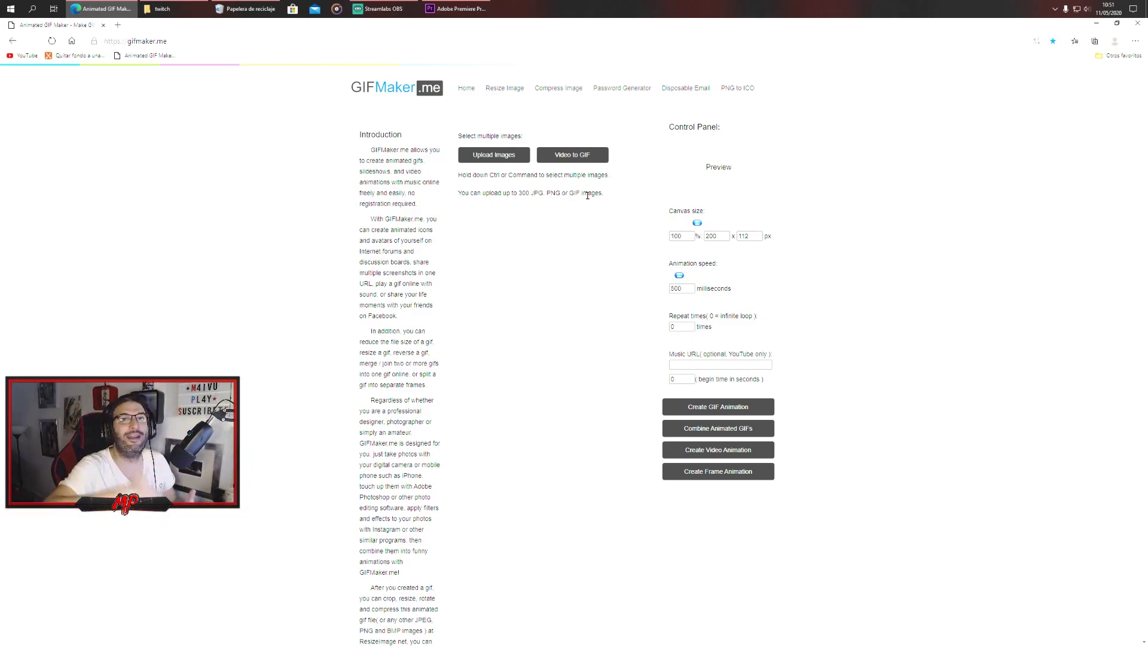
Start an image upload on GIFMaker.me and open the probando gif azul png folder inside probando secuencia de g
{"action": "left_click", "coordinate": [495, 157]}
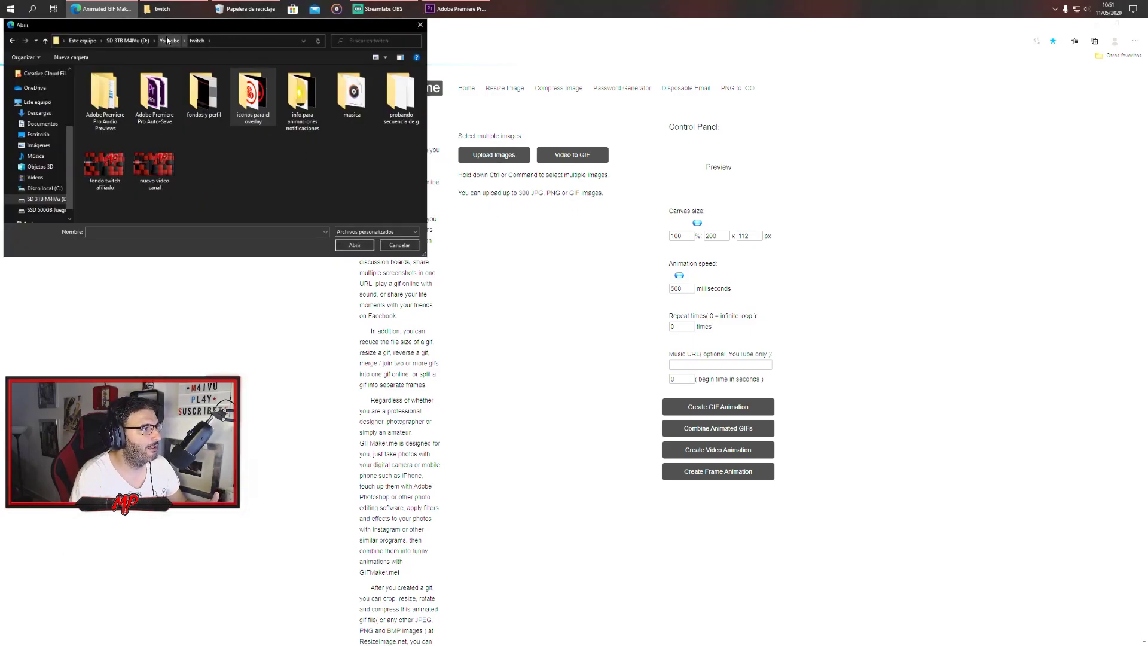
{"action": "double_click", "coordinate": [399, 98]}
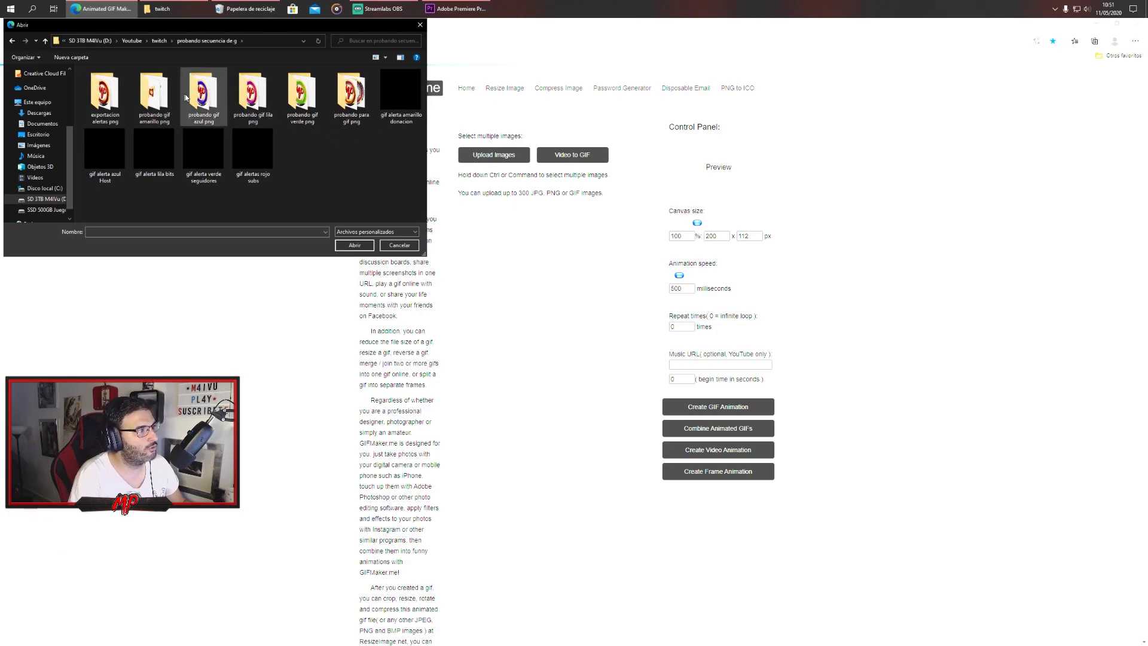
{"action": "double_click", "coordinate": [204, 95]}
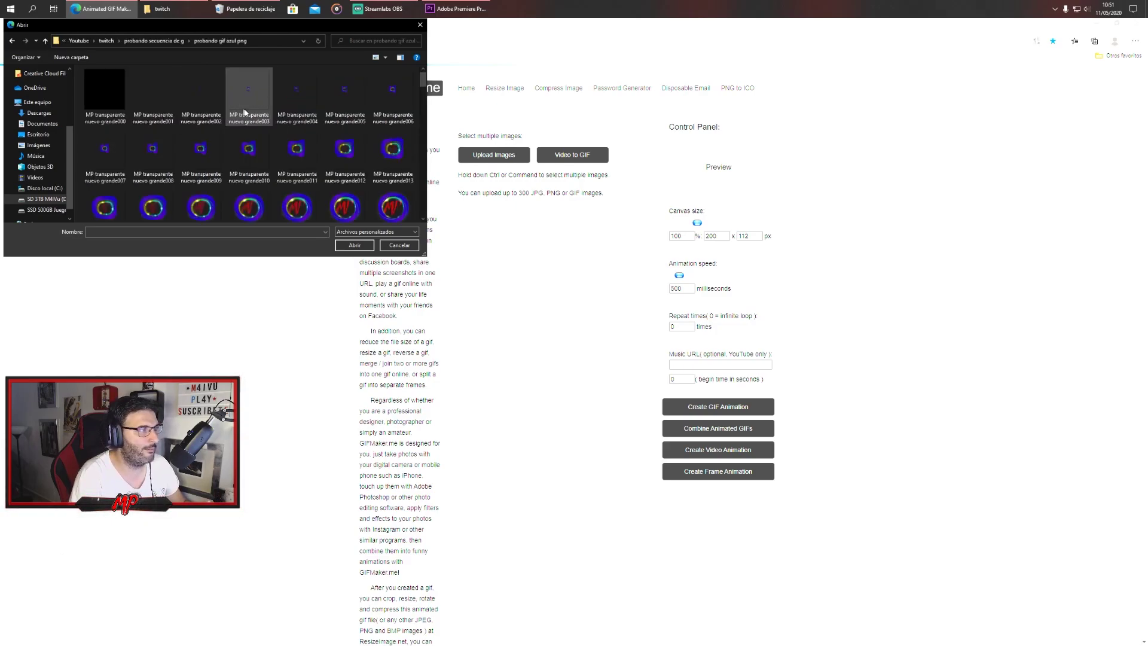